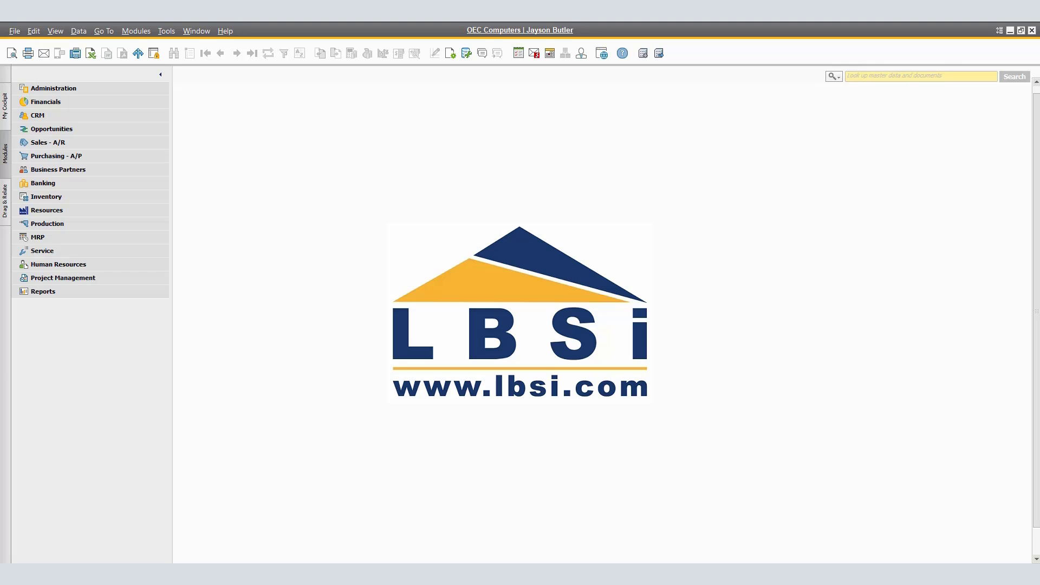
# Open Inventory > Price Lists > Price Lists to view the six price lists and their factors.
pyautogui.click(76, 197)
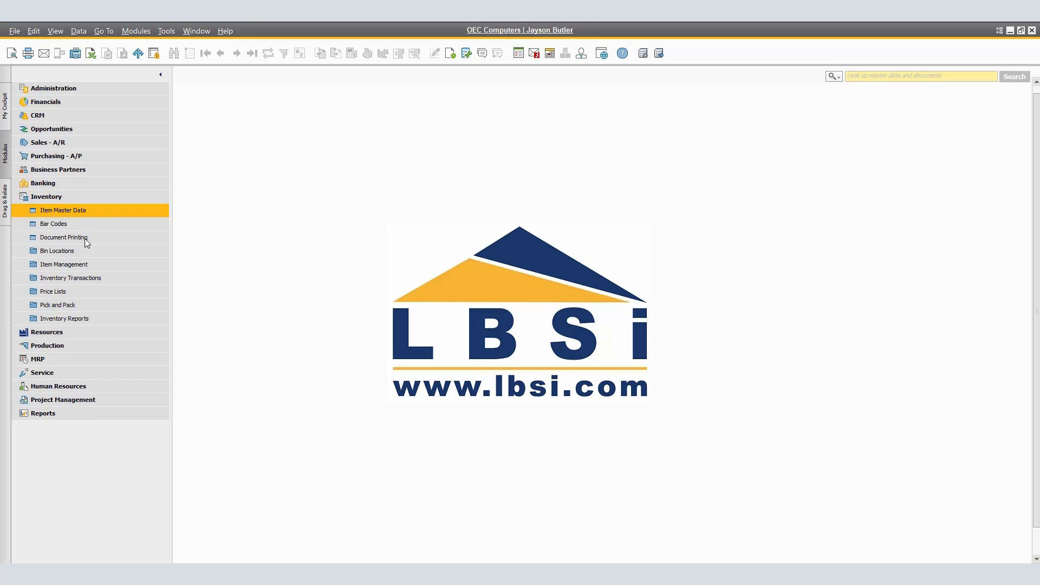
pyautogui.click(85, 291)
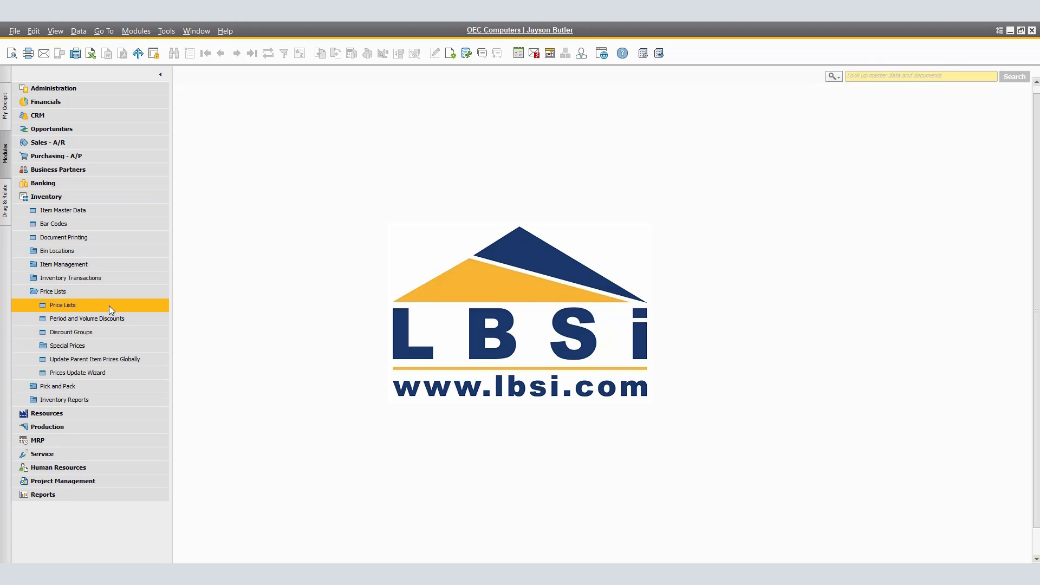
pyautogui.click(110, 306)
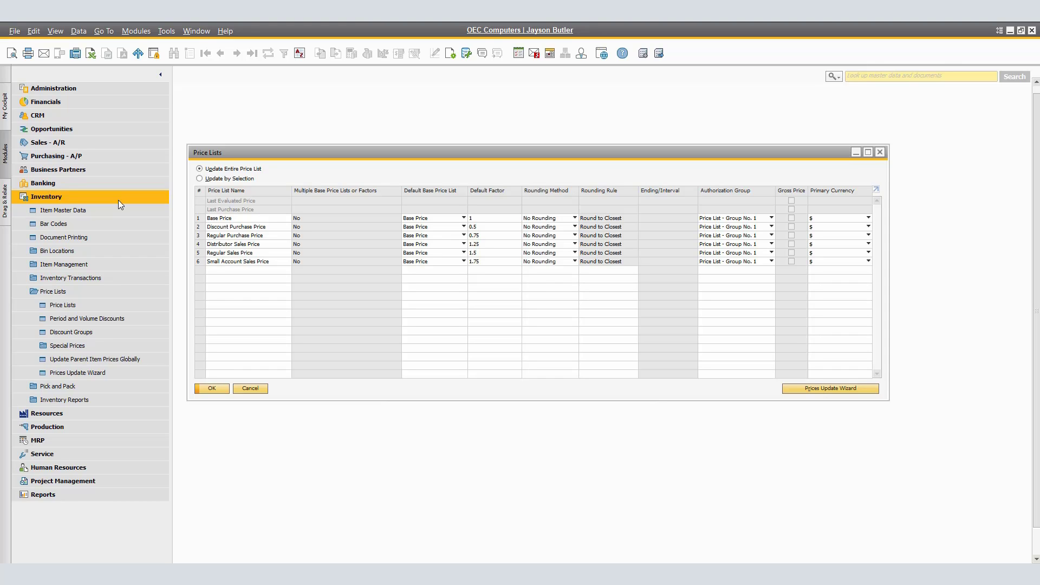
# Launch the Prices Update Wizard and move past its welcome page to Update Methods.
pyautogui.click(122, 373)
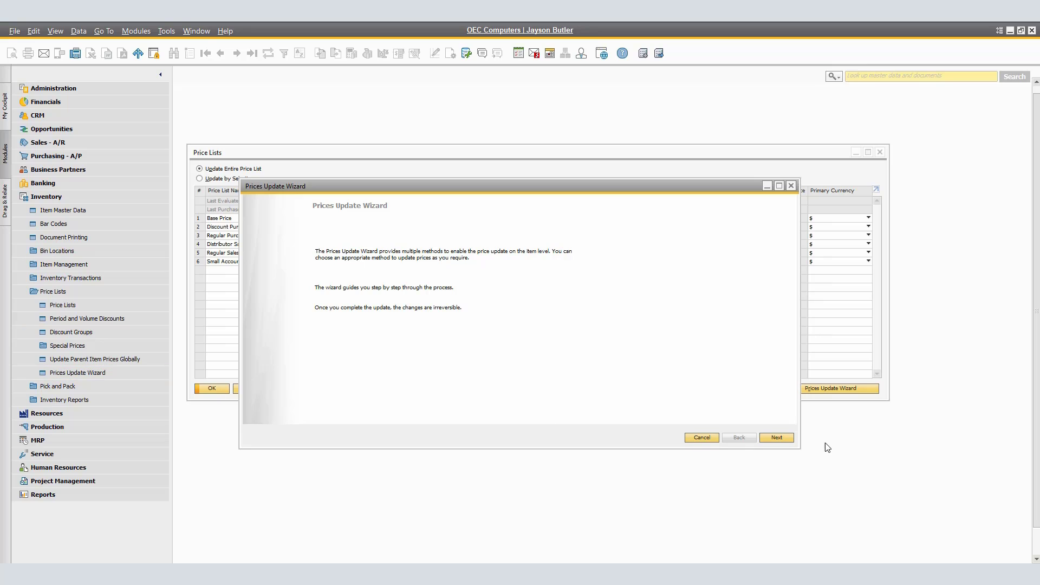
pyautogui.click(776, 438)
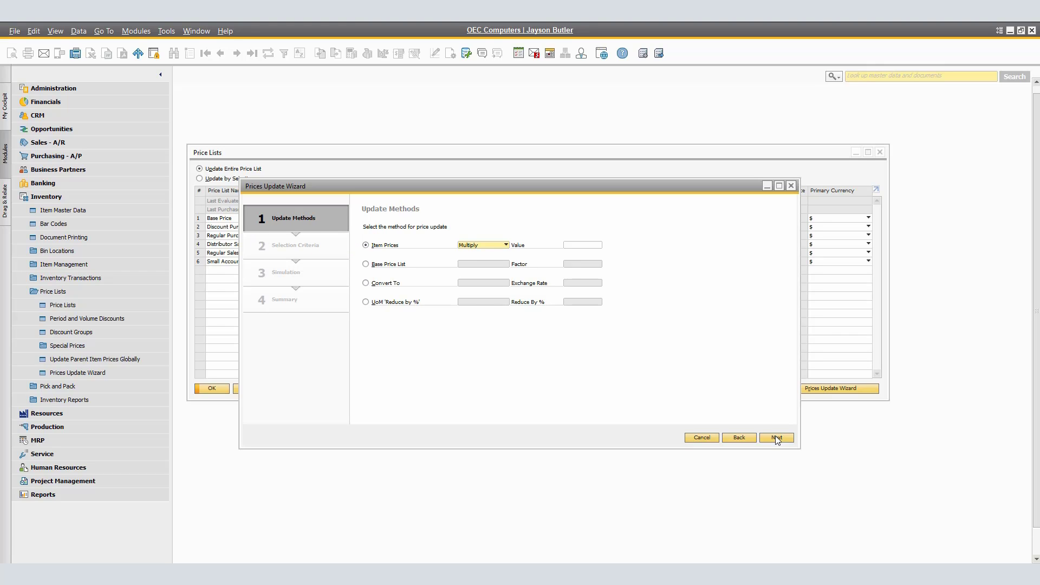
# Set the Item Prices operation to Add, then switch to the Base Price List method.
pyautogui.click(508, 246)
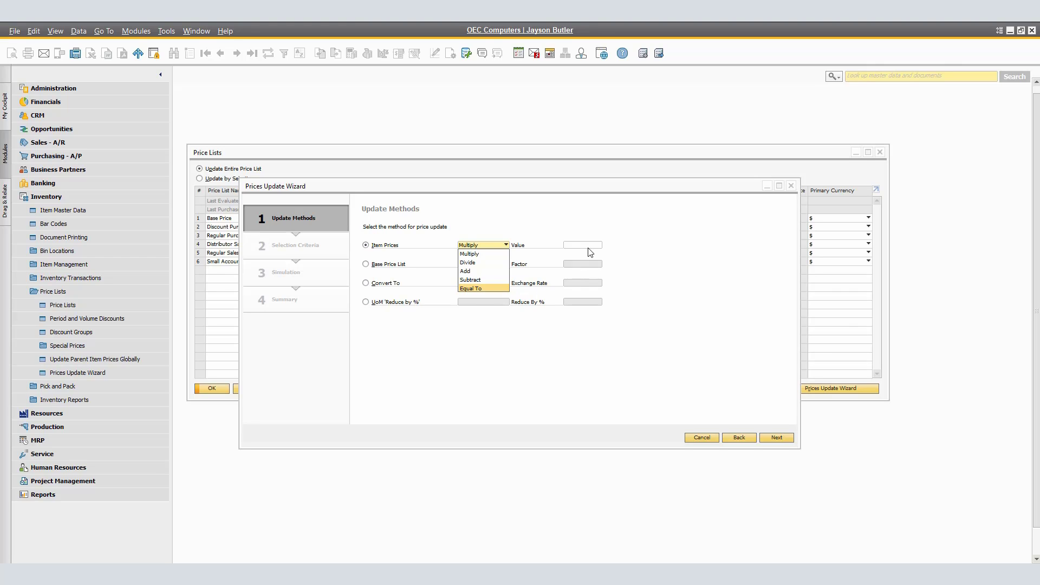
pyautogui.click(479, 270)
pyautogui.click(579, 246)
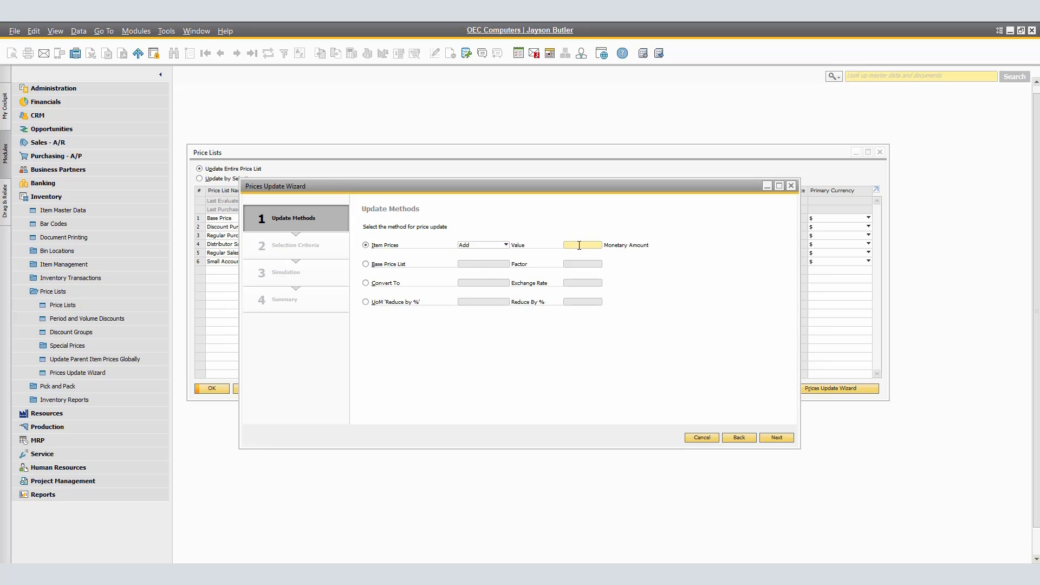
pyautogui.click(388, 264)
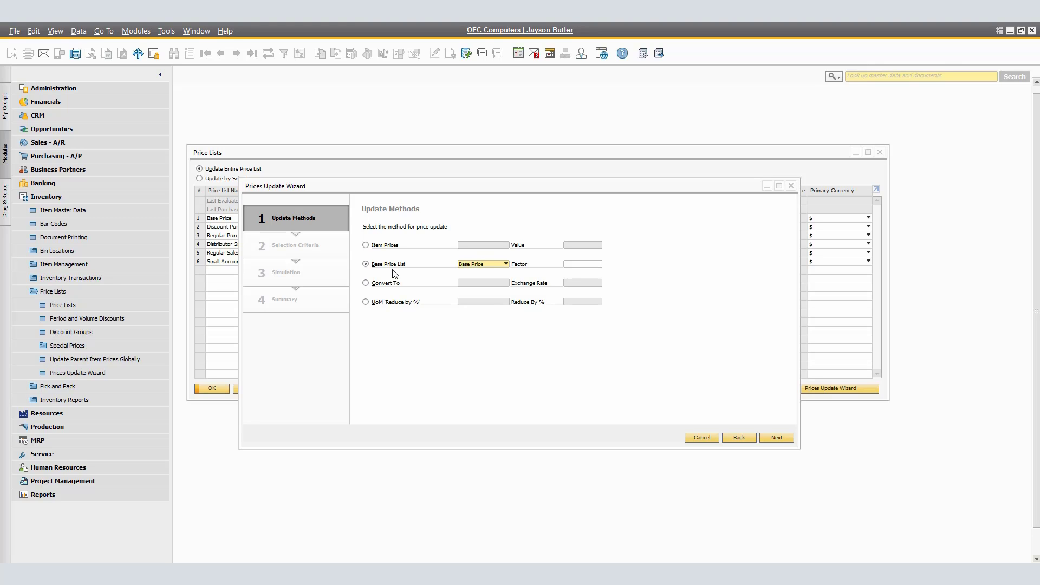
# Pick Small Account Sales Price as the base list, then switch to Convert To US Dollar.
pyautogui.click(506, 265)
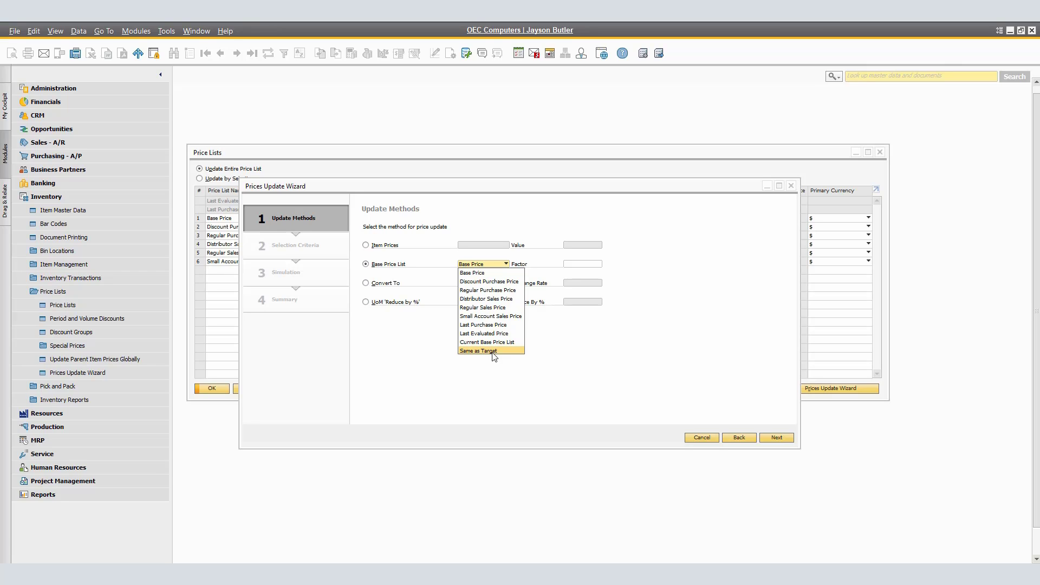
pyautogui.click(498, 322)
pyautogui.click(588, 265)
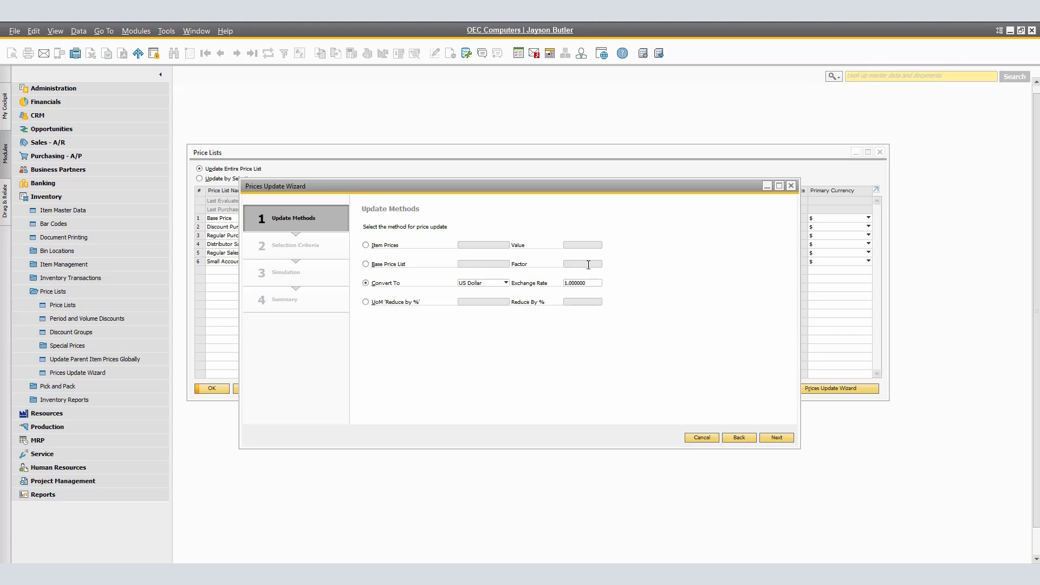
# Select the UoM 'Reduce by %' method, leaving its operation at Multiply.
pyautogui.click(388, 303)
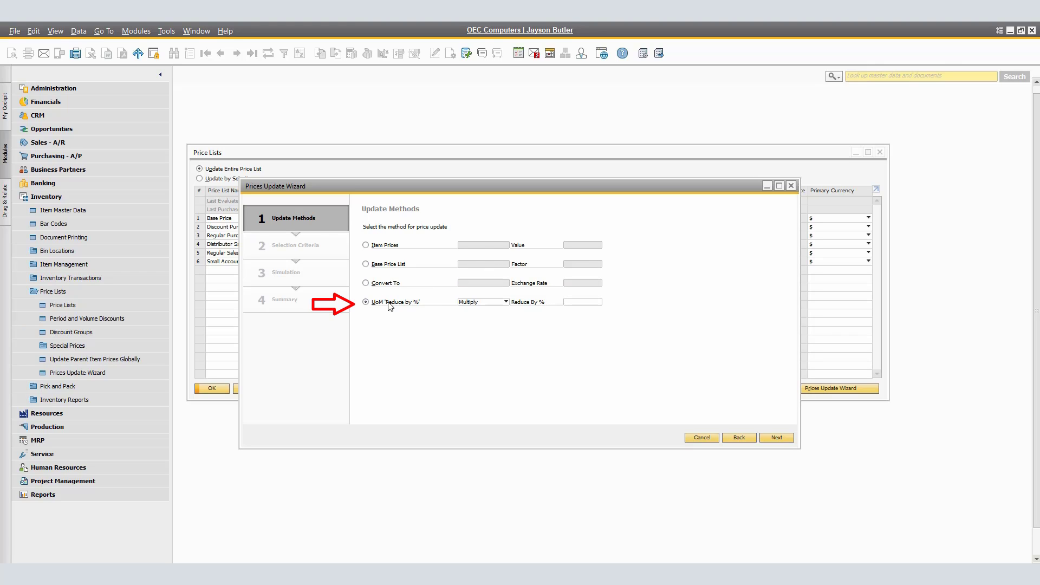
# Return to the Item Prices method, set its operation to Add, and focus the Value field.
pyautogui.click(506, 303)
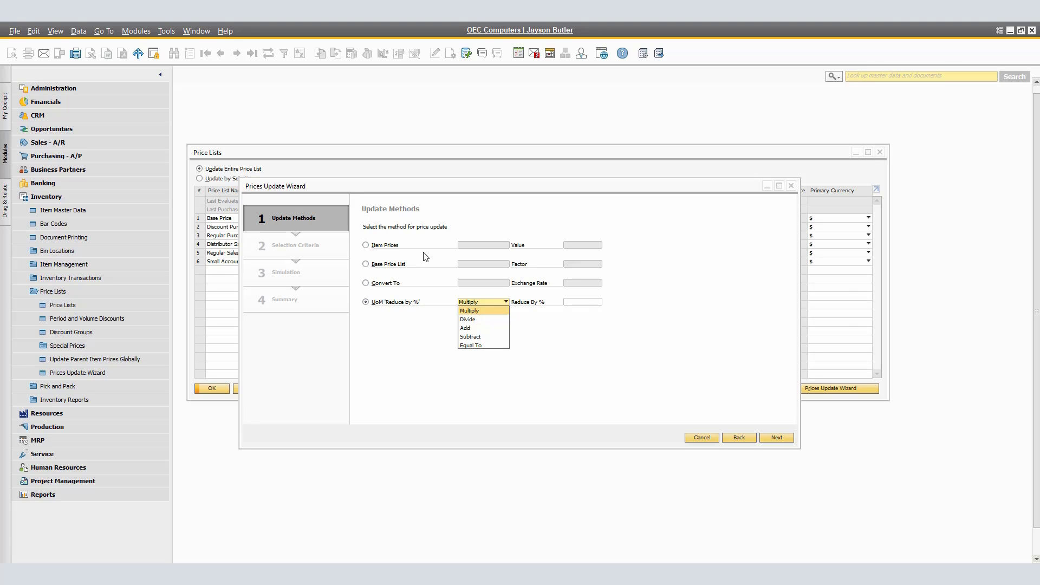
pyautogui.click(367, 248)
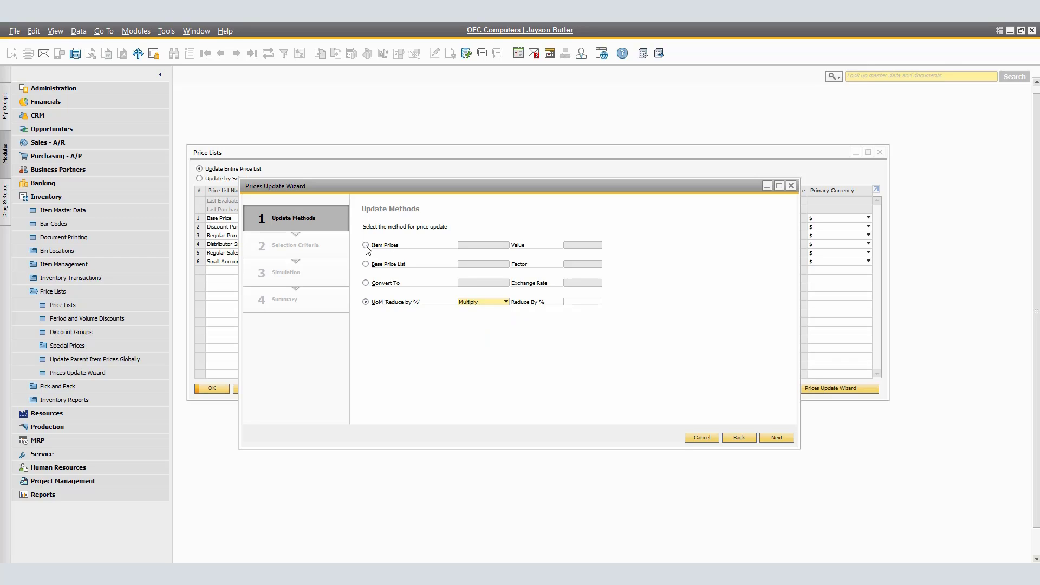
pyautogui.click(366, 245)
pyautogui.click(505, 245)
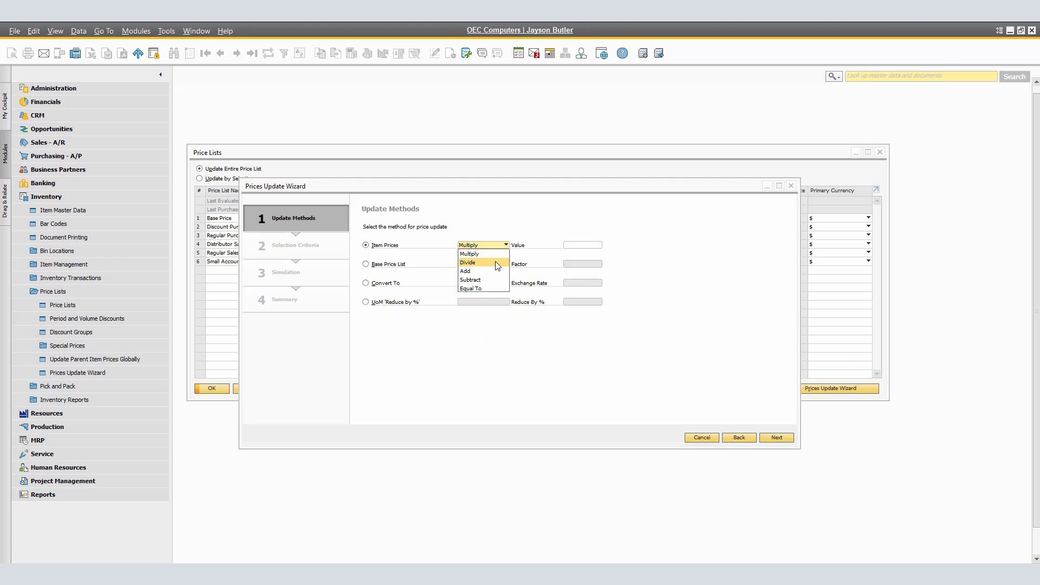
pyautogui.click(483, 271)
pyautogui.click(573, 246)
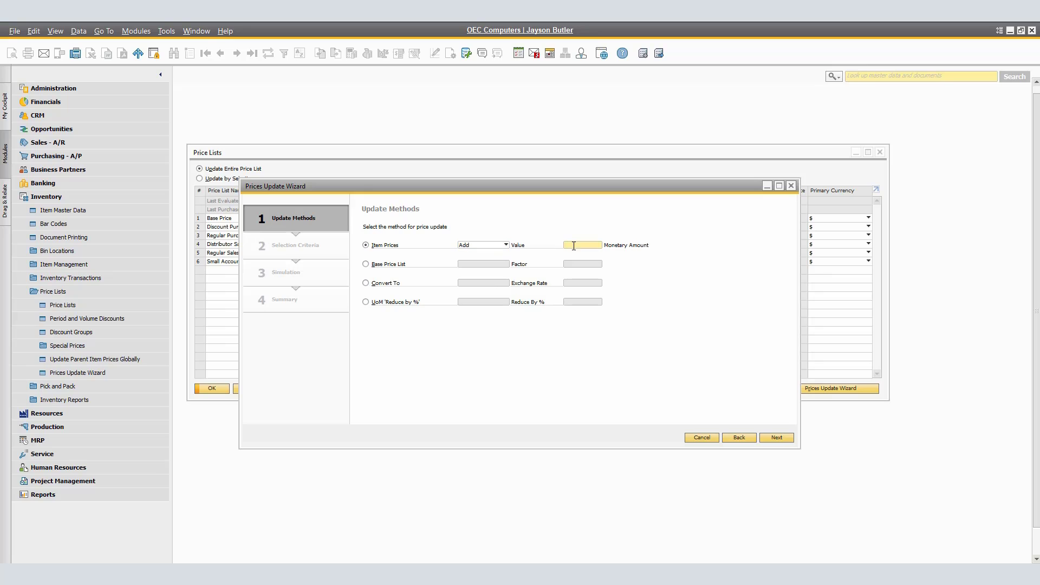
# Advance to the Selection Criteria step, where Item Group and Manufacture are set to All.
pyautogui.click(776, 438)
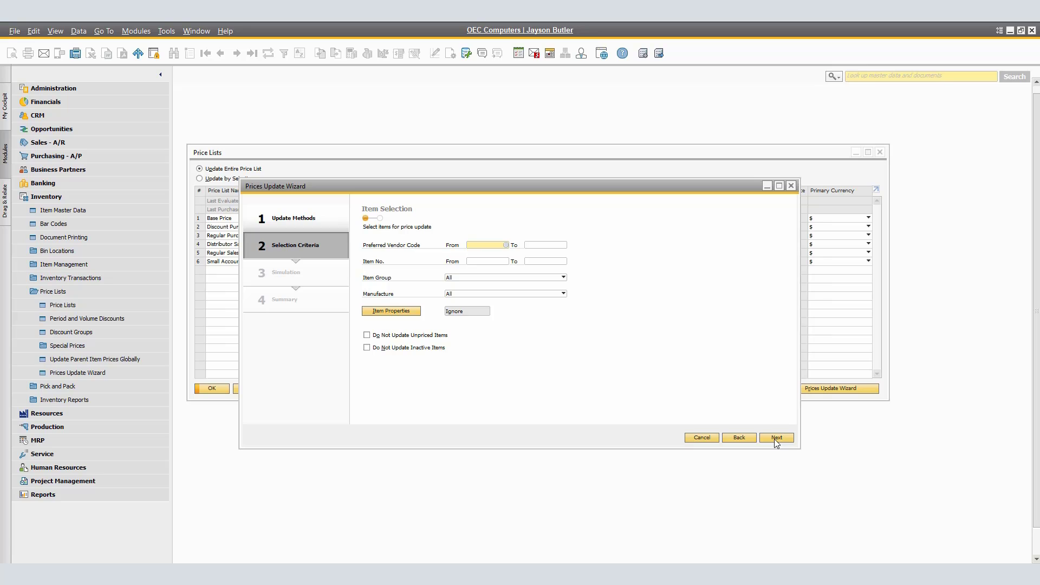
# Restrict the item range to C00014 through C00014 and continue to Price Selection.
pyautogui.click(486, 261)
pyautogui.click(506, 261)
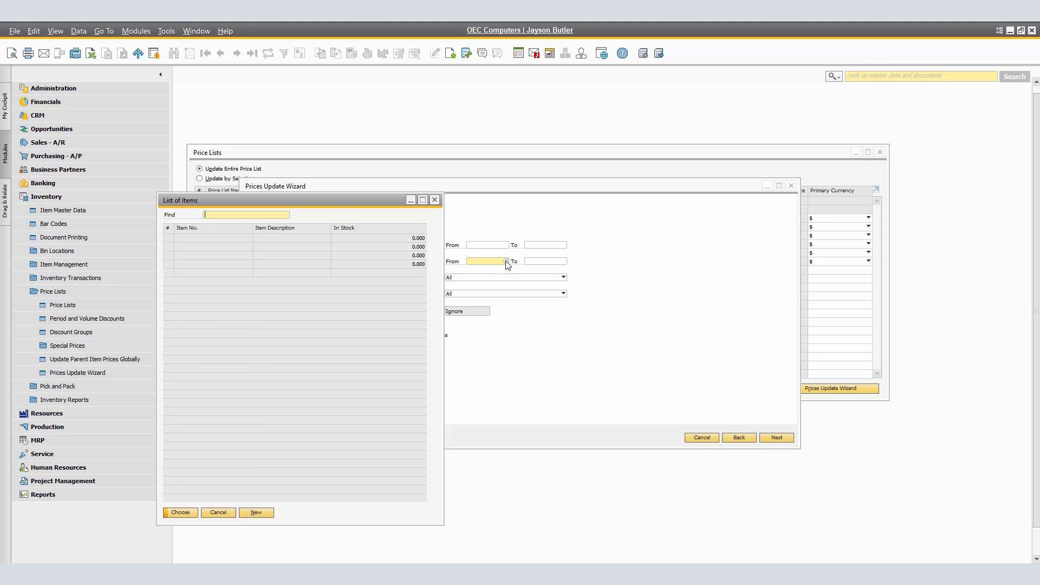
pyautogui.click(301, 411)
pyautogui.click(180, 513)
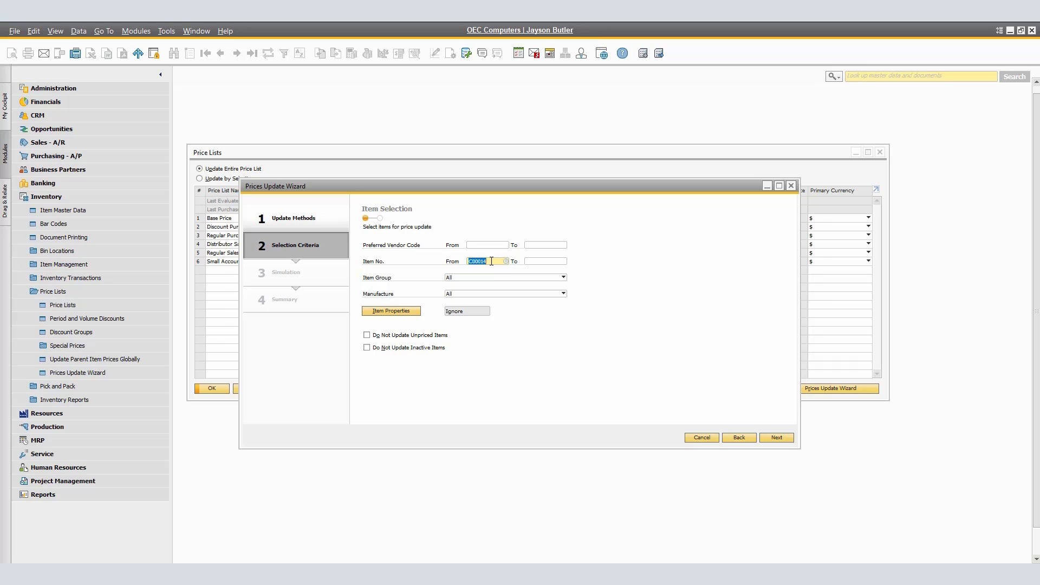
pyautogui.click(558, 261)
pyautogui.click(564, 261)
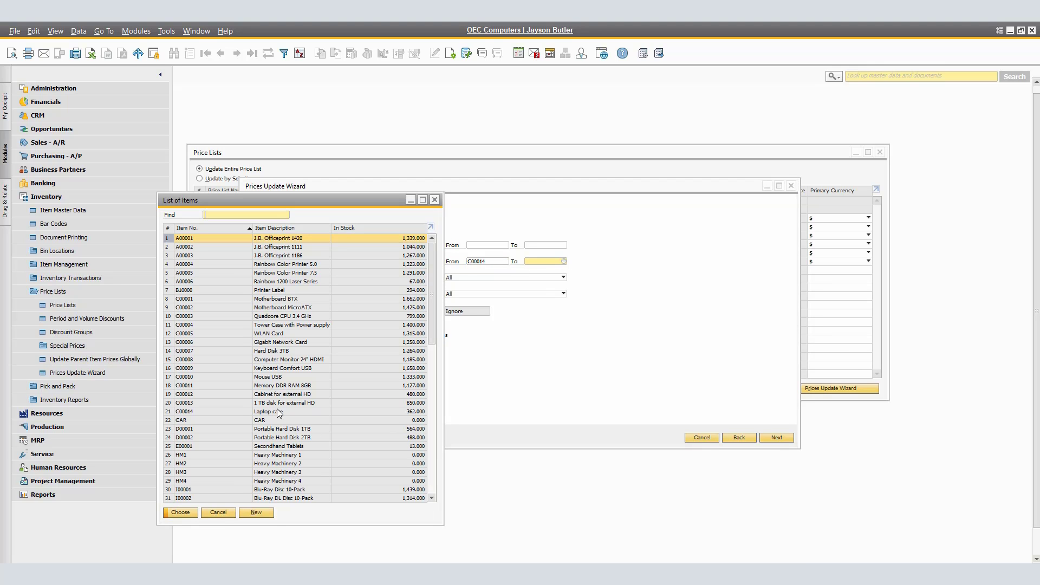
pyautogui.click(181, 512)
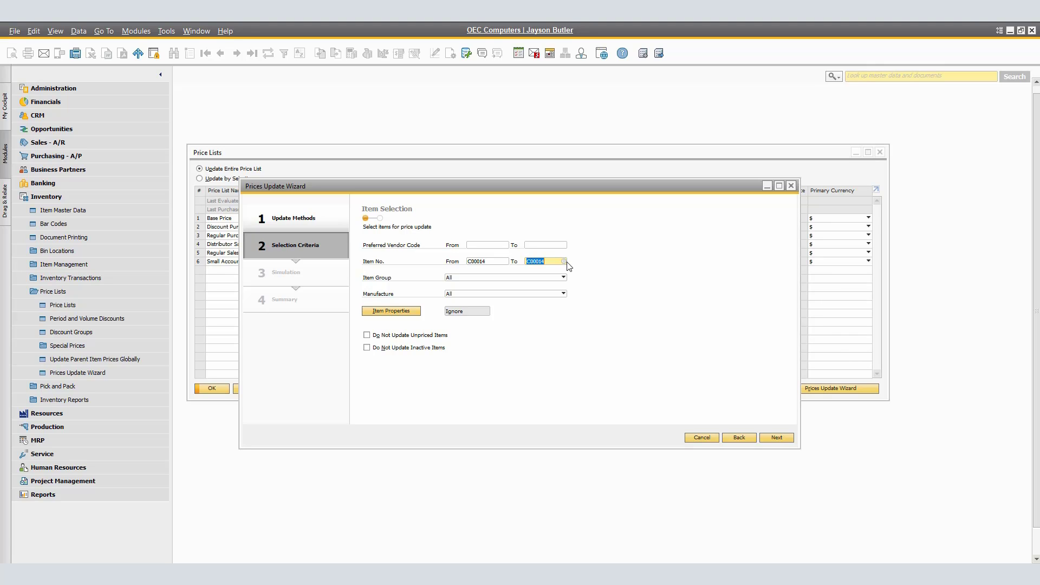
pyautogui.click(778, 437)
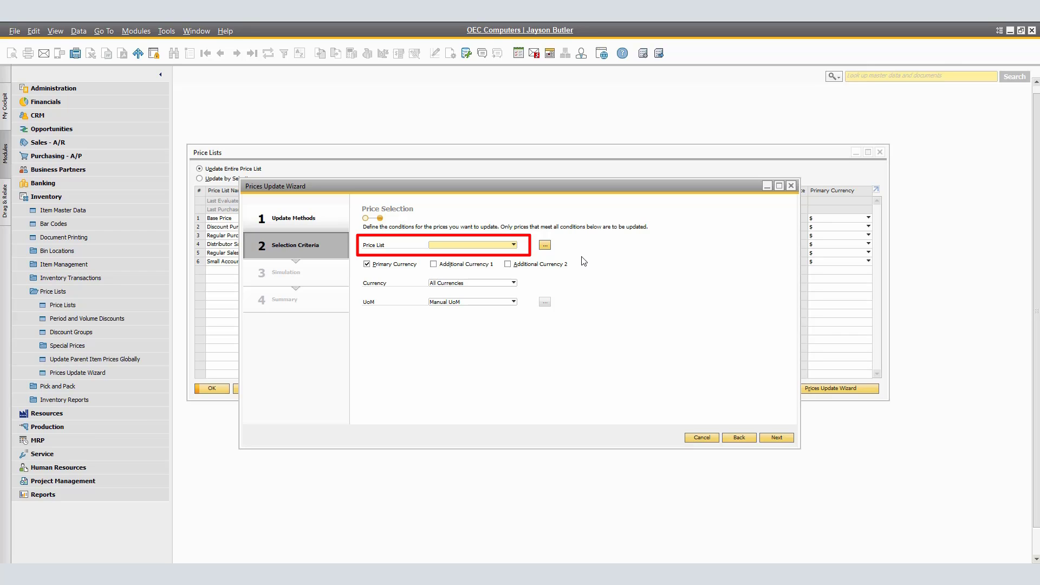
pyautogui.click(514, 246)
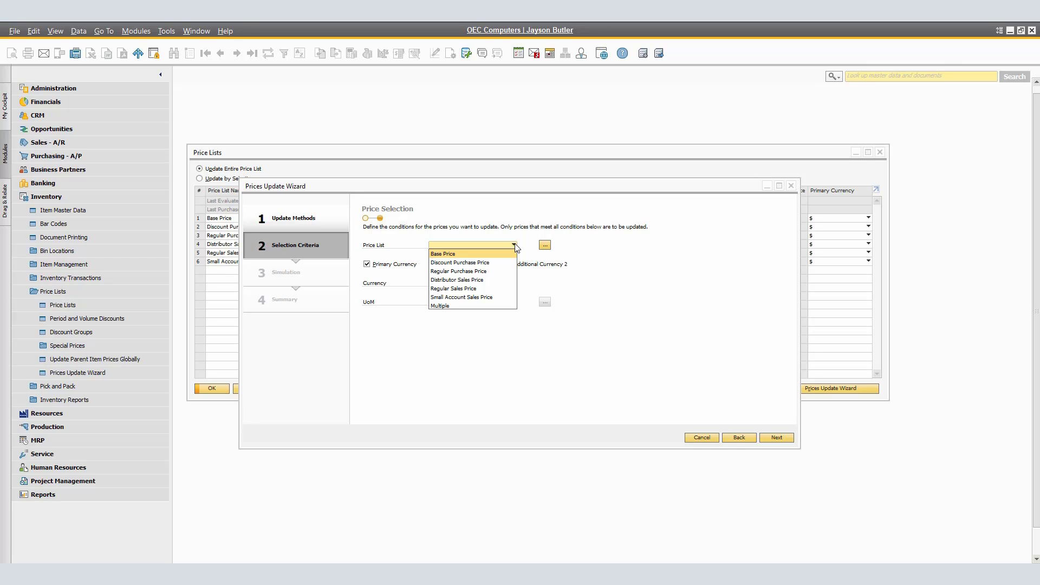
pyautogui.click(456, 306)
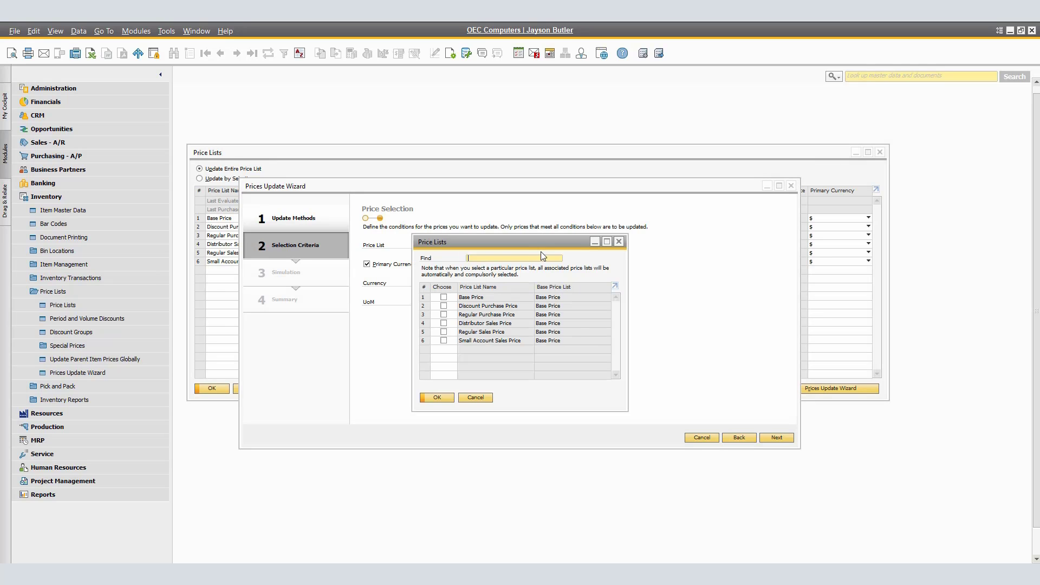
pyautogui.click(618, 241)
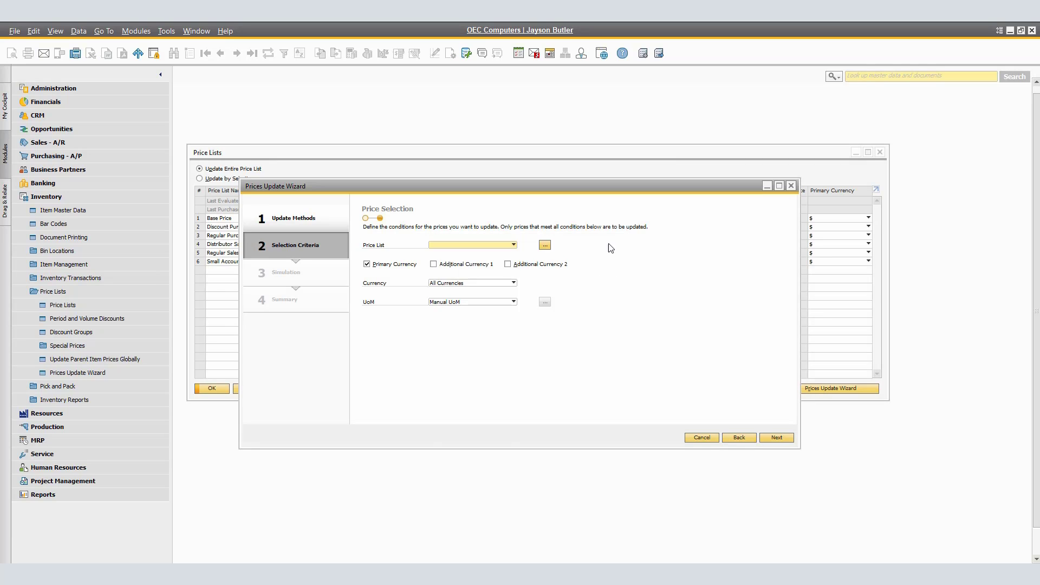
pyautogui.click(545, 246)
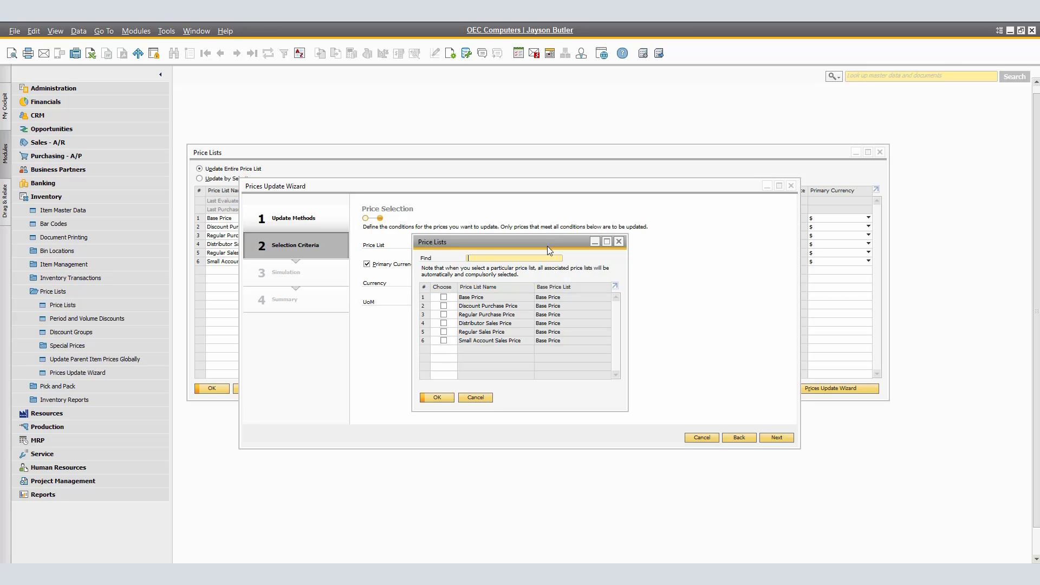
# Choose Small Account Sales Price as the price list to update and show the UoM options.
pyautogui.click(618, 242)
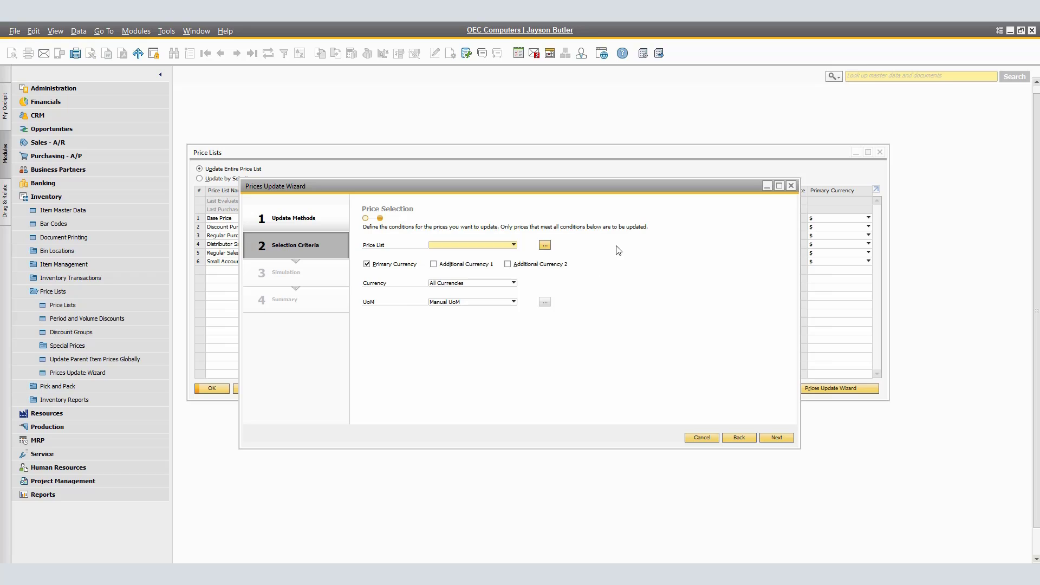
pyautogui.click(513, 245)
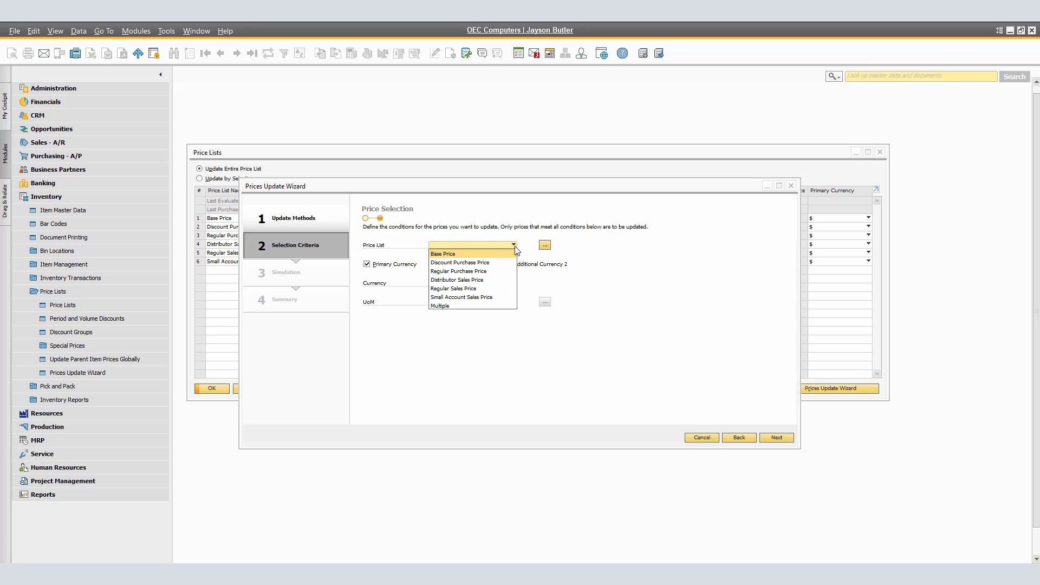
pyautogui.click(500, 297)
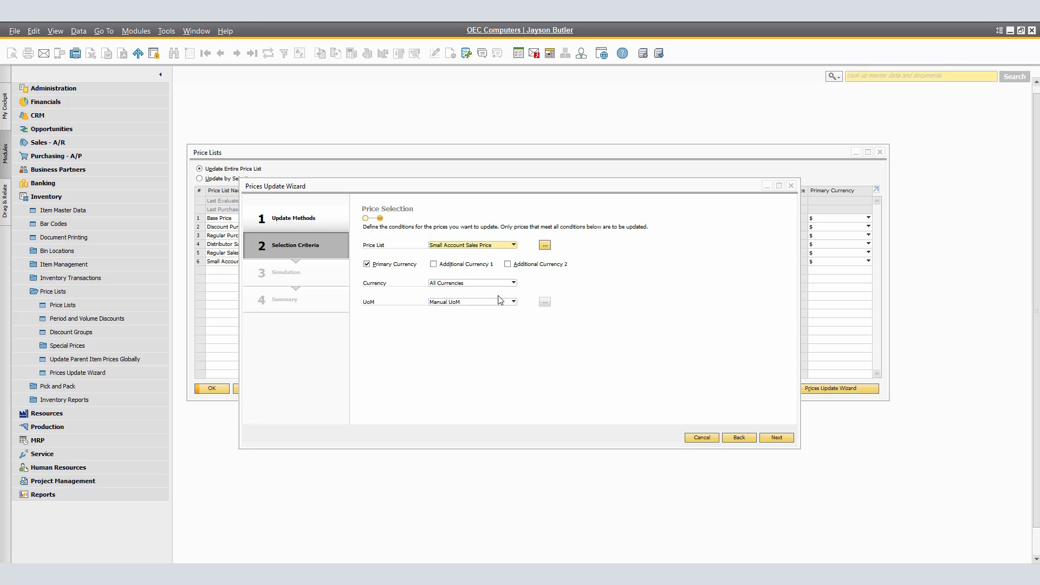
pyautogui.click(501, 302)
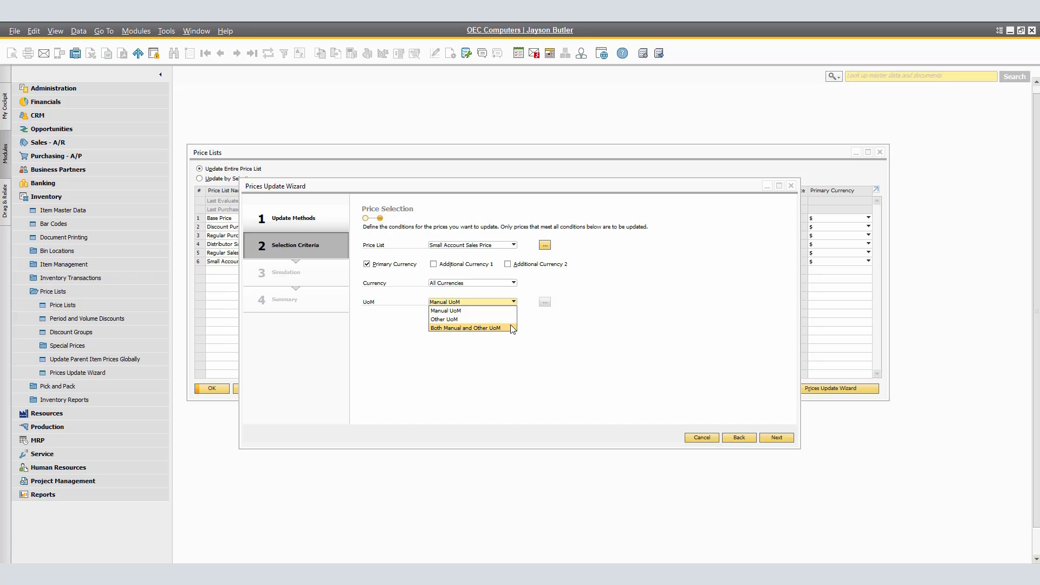
pyautogui.click(488, 327)
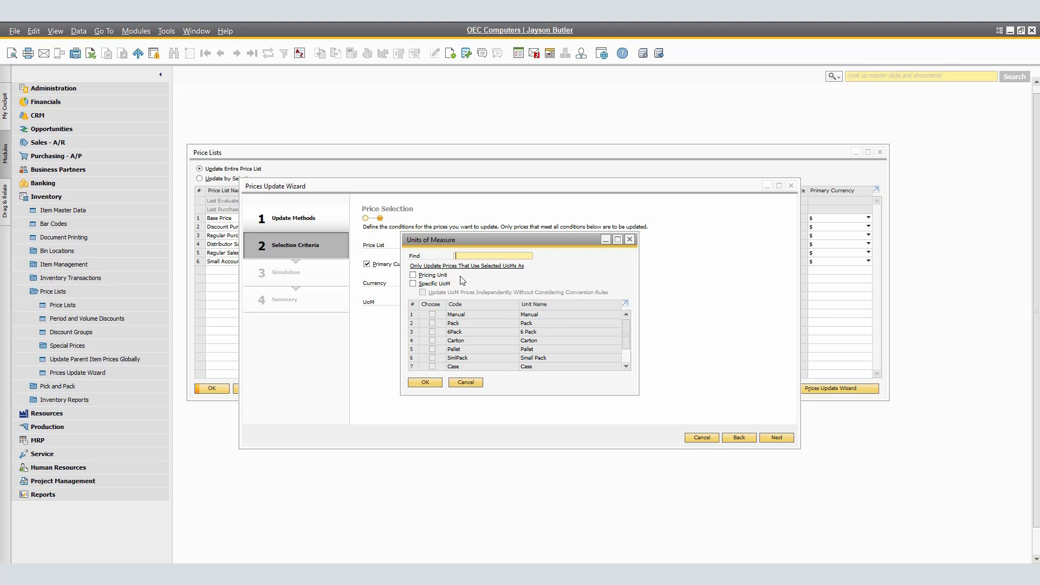
pyautogui.click(469, 381)
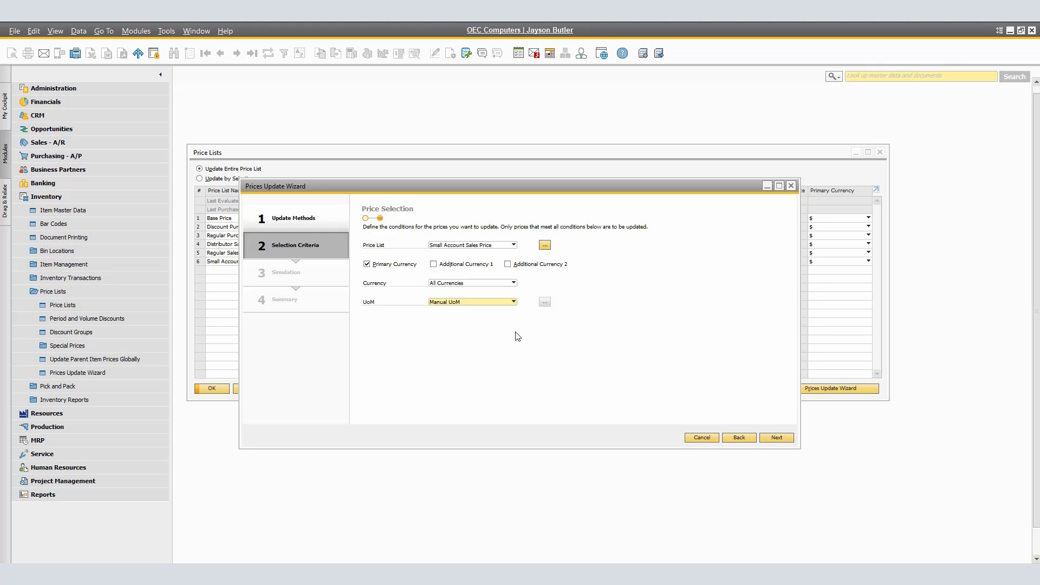
# Simulate the update showing C00014 going from $122.50 to $127.50, then execute it.
pyautogui.click(779, 436)
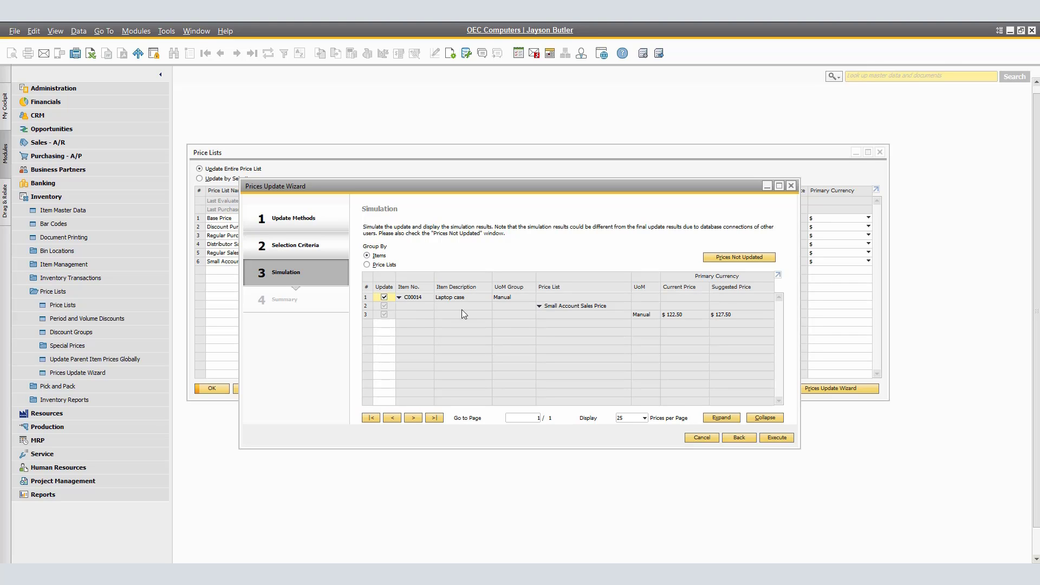
pyautogui.click(777, 438)
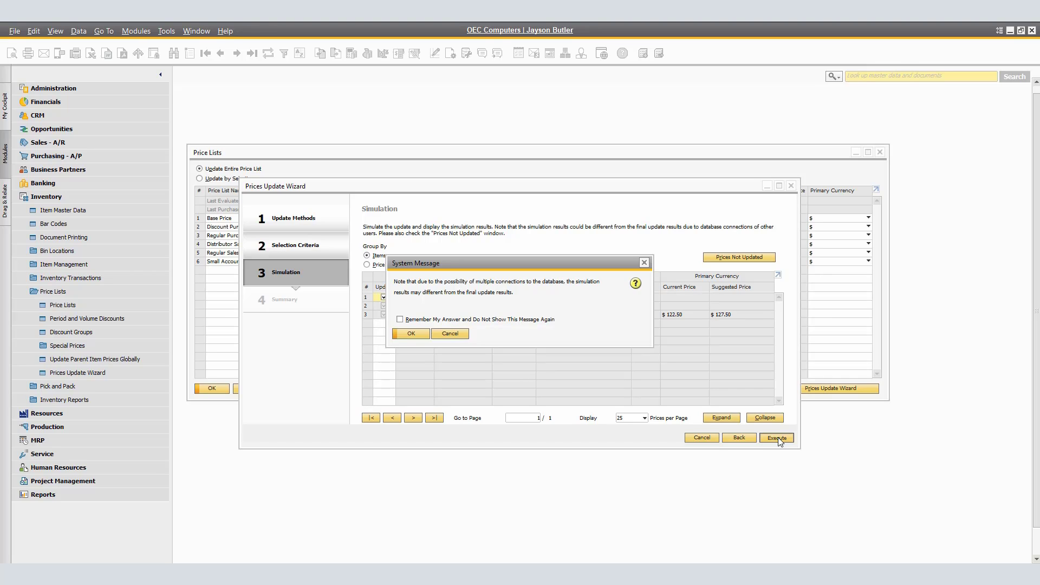
# Confirm the warning to apply item C00014's price update, then finish the wizard from the Summary.
pyautogui.click(412, 333)
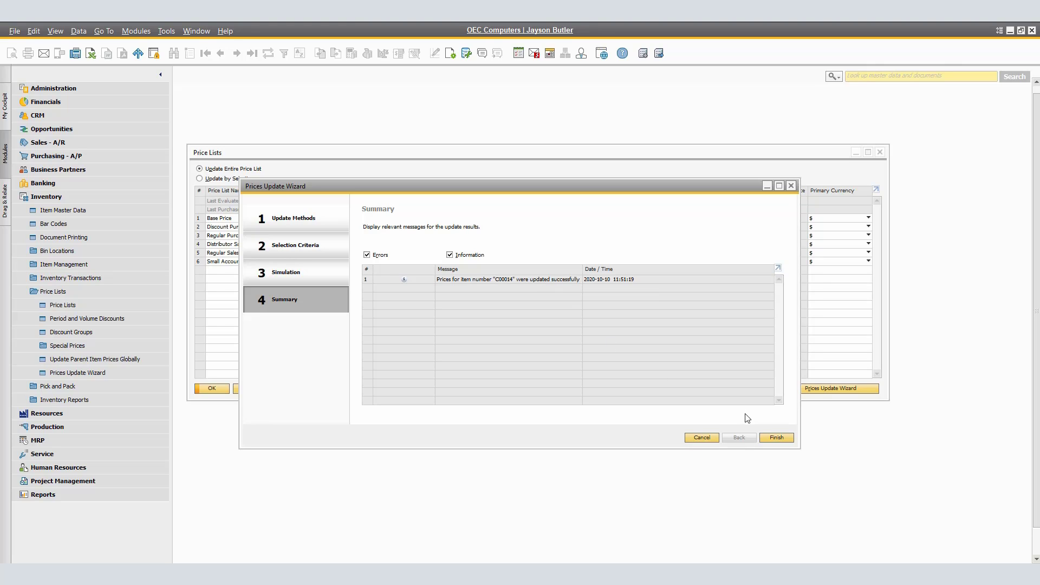
pyautogui.click(776, 437)
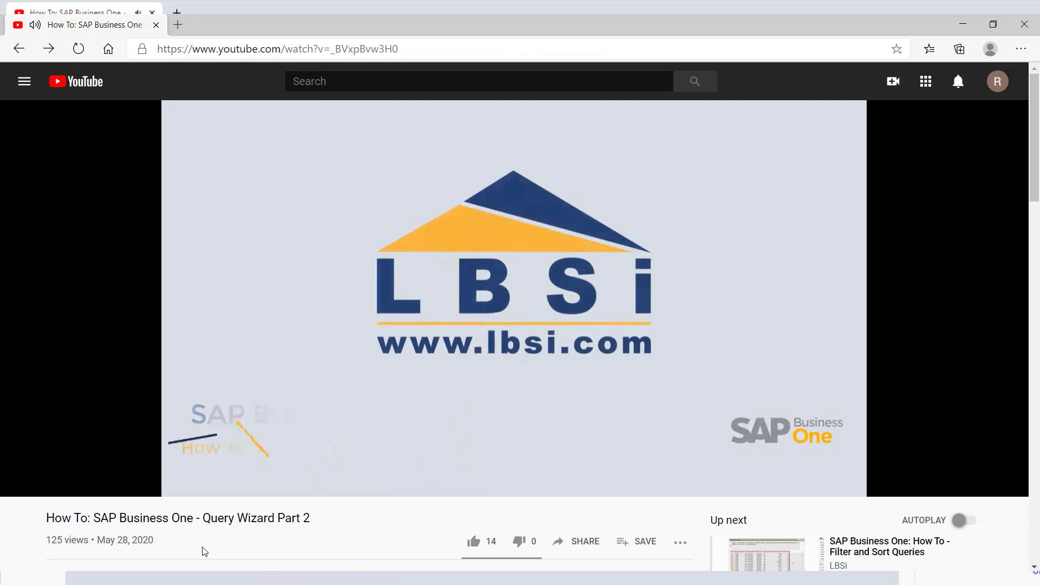
# Subscribe to the LBSi YouTube channel and bring up its notification choices.
pyautogui.scroll(-2, 204, 551)
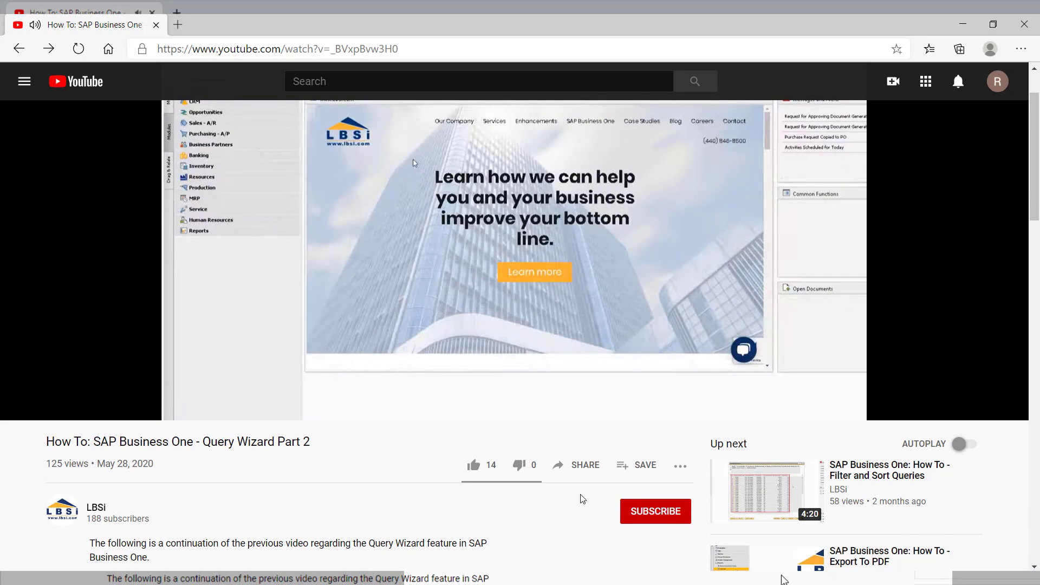
pyautogui.click(654, 513)
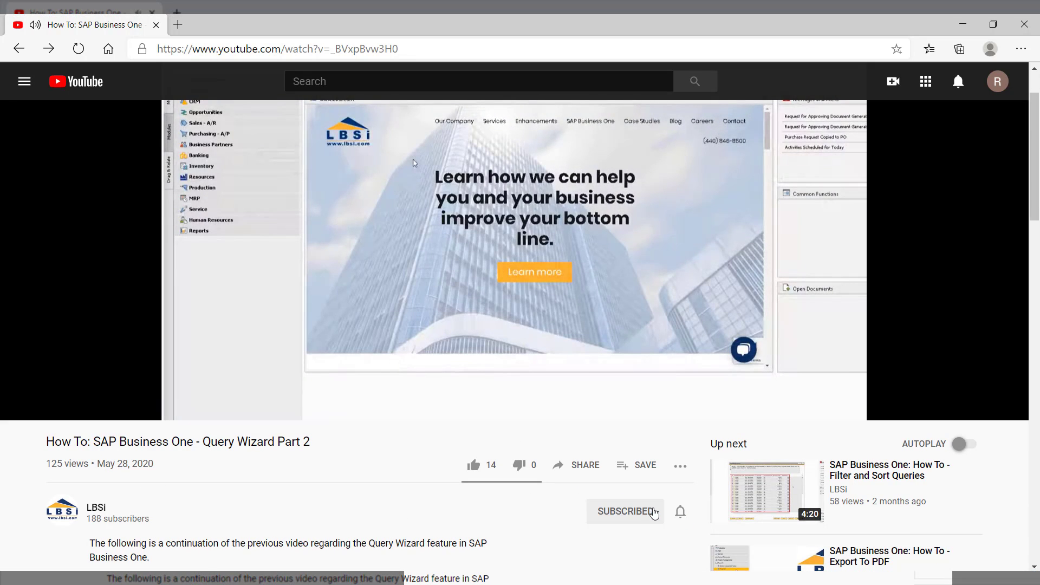
pyautogui.click(679, 511)
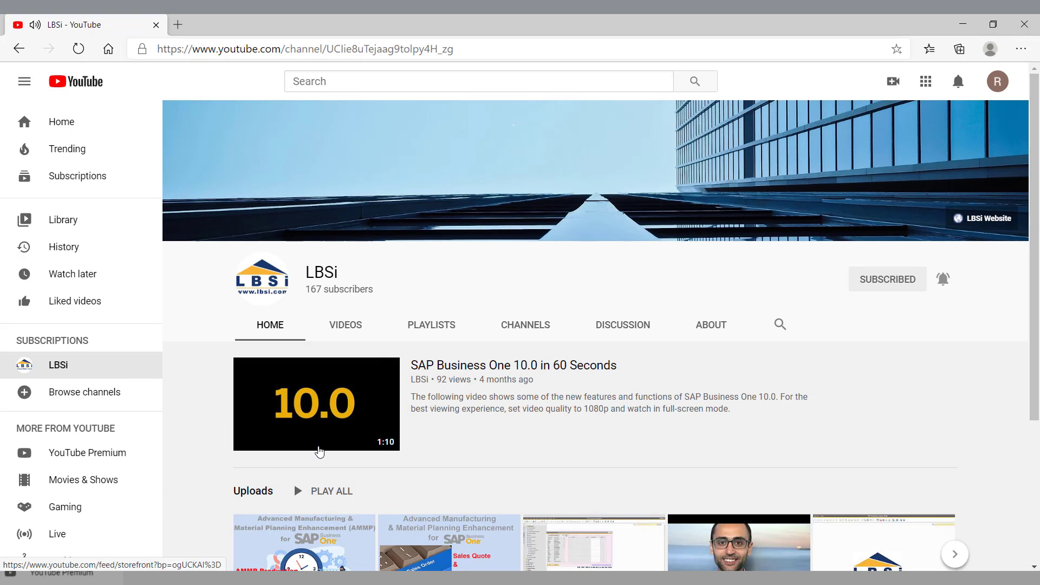
# Page to the next set of LBSi uploads, then bring up the Contact Us page on lbsi.com.
pyautogui.scroll(-2, 679, 429)
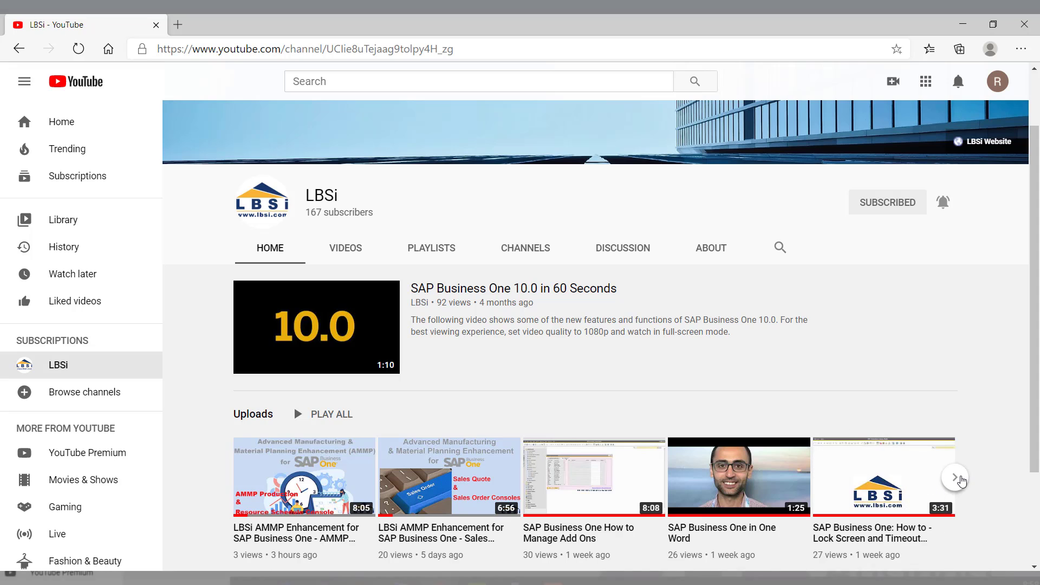
pyautogui.click(957, 478)
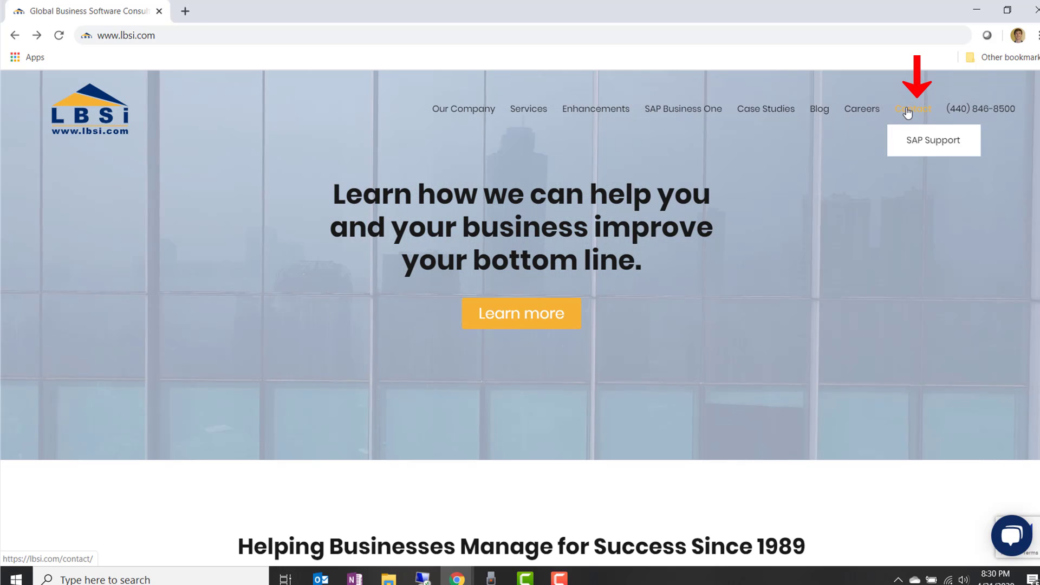
pyautogui.click(910, 109)
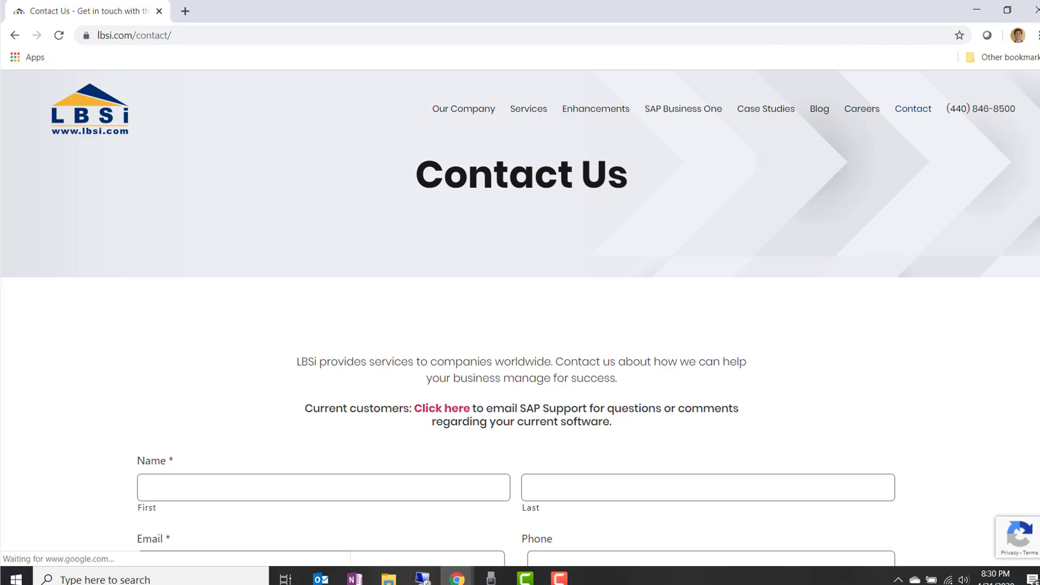
pyautogui.scroll(-5, 906, 109)
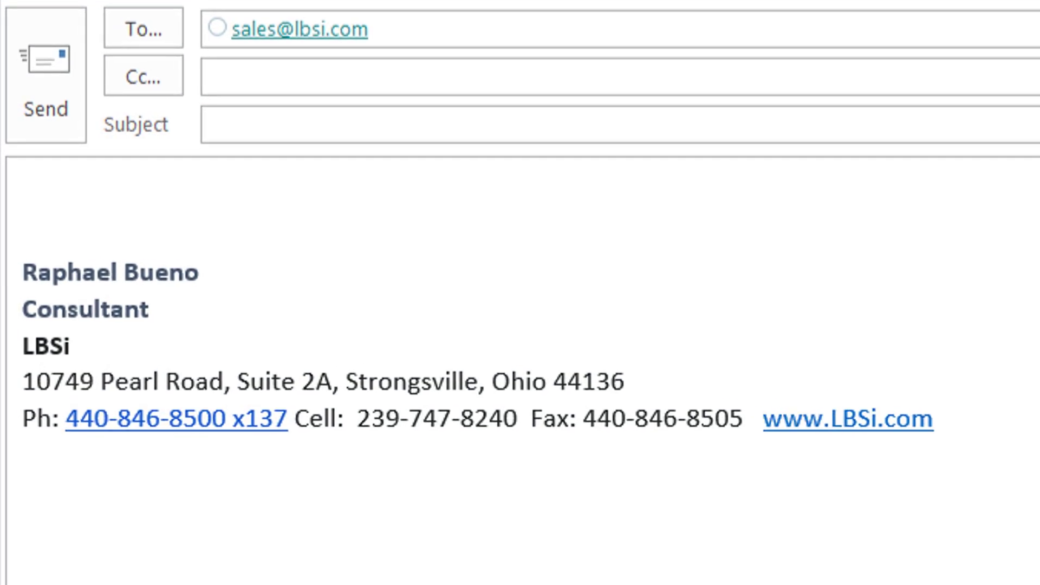